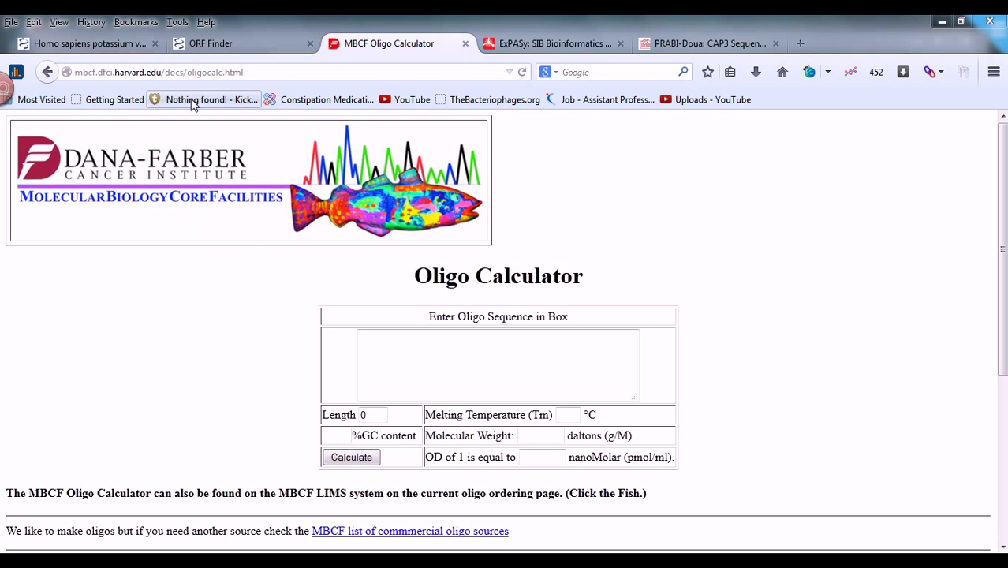
- Return to the MBCF Oligo Calculator page and paste the gene's DNA sequence into its sequence box
{"action": "left_click", "coordinate": [49, 71]}
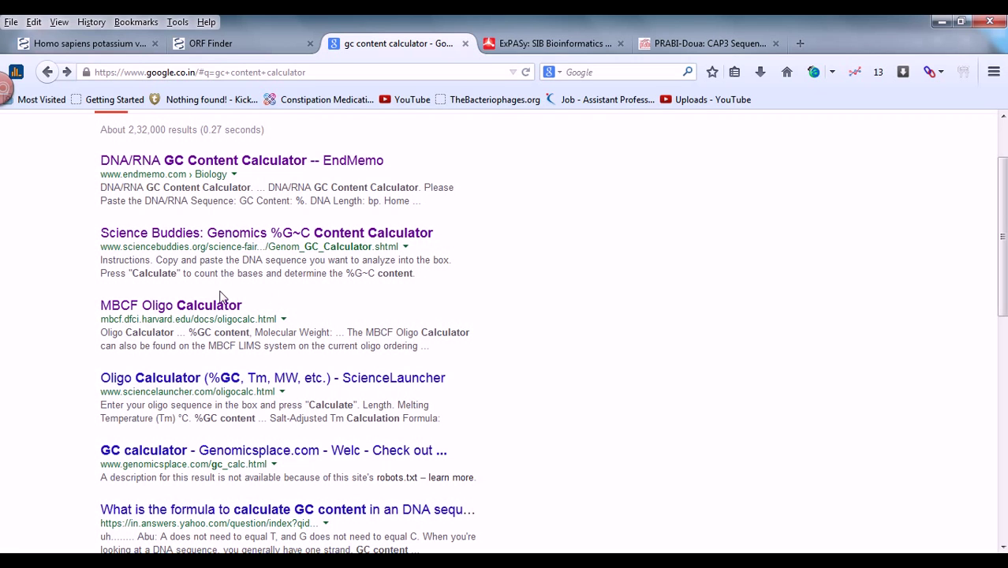
{"action": "left_click", "coordinate": [66, 72]}
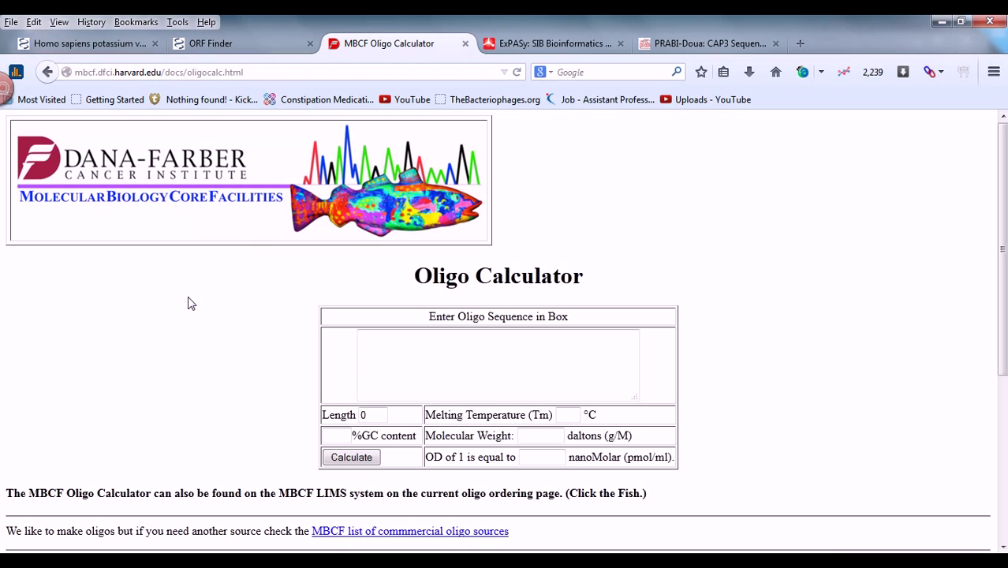
{"action": "left_click", "coordinate": [423, 371]}
{"action": "scroll", "coordinate": [759, 291], "scroll_direction": "down", "scroll_amount": 5}
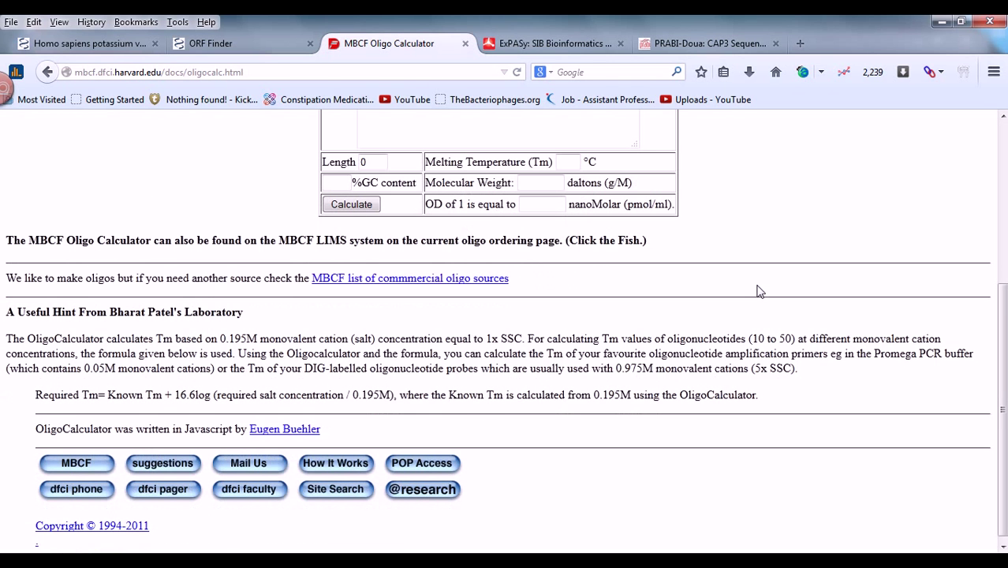
{"action": "scroll", "coordinate": [759, 291], "scroll_direction": "up", "scroll_amount": 3}
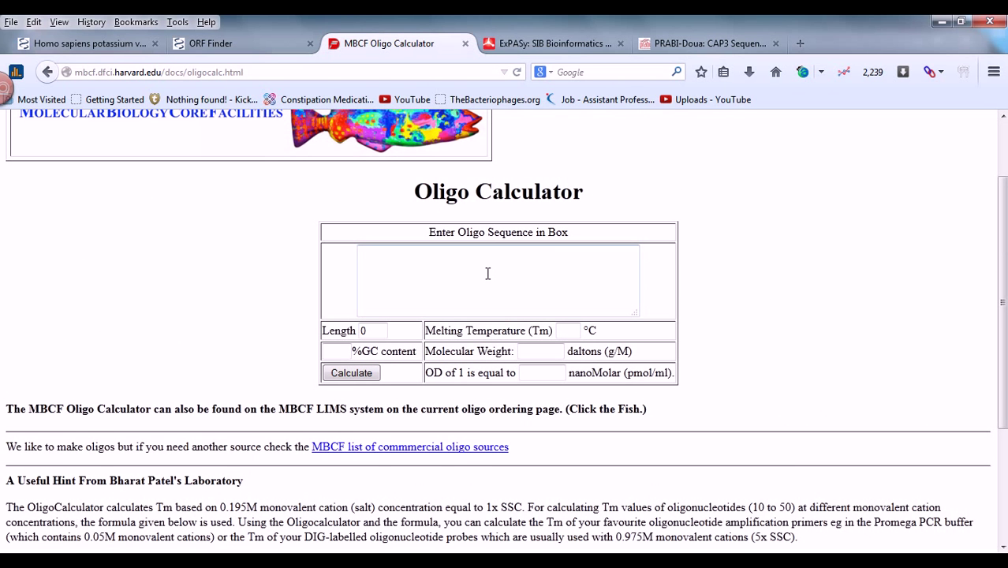
{"action": "left_click", "coordinate": [488, 274]}
{"action": "key", "text": "ctrl+v"}
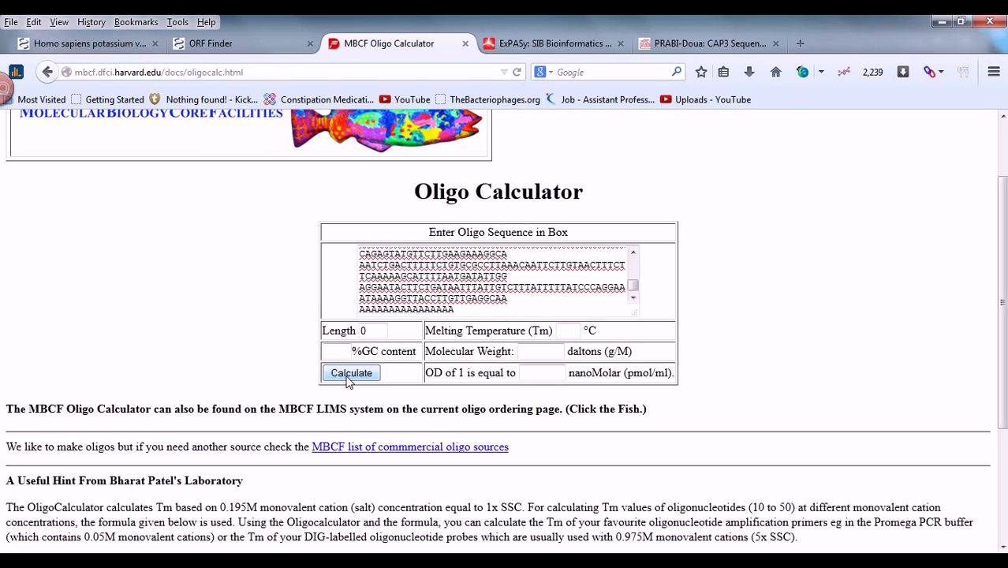
- Calculate the sequence: length 2886, Tm 89 °C, 58 %GC, MW 890730, OD 33
{"action": "left_click", "coordinate": [348, 377]}
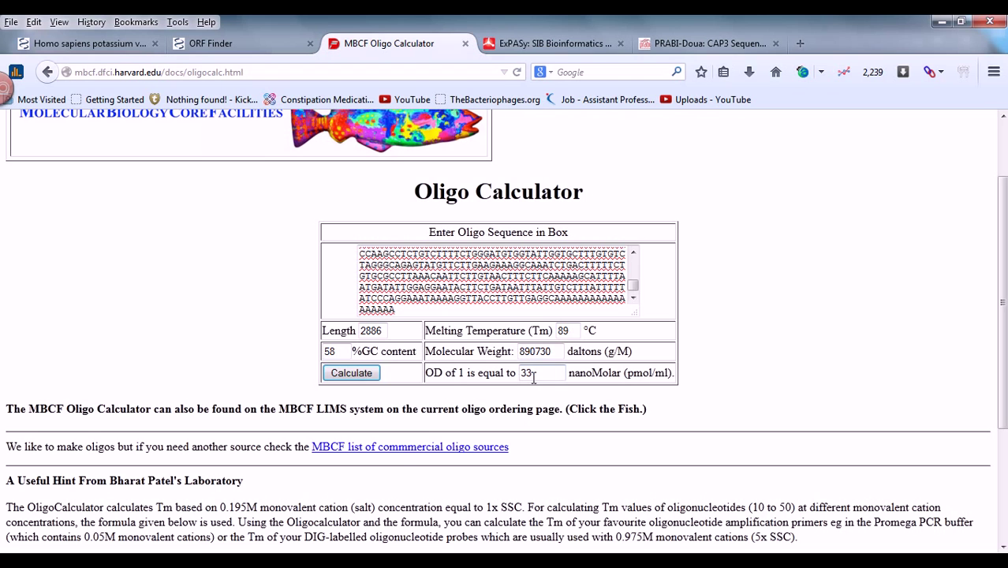
{"action": "key", "text": "Return"}
- Go back to the Google results and open the Science Buddies Genomics %G~C Content Calculator
{"action": "left_click", "coordinate": [49, 72]}
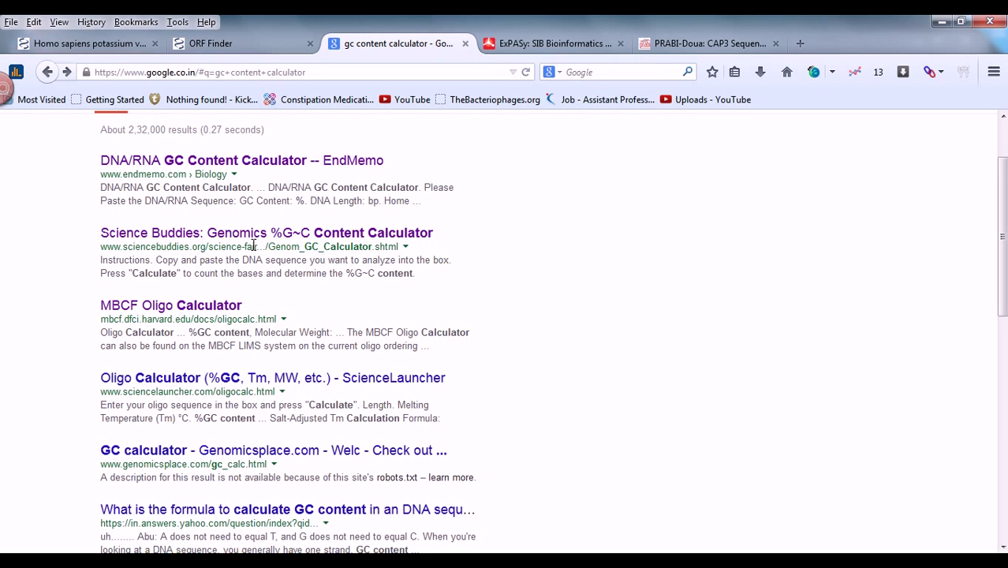
{"action": "left_click", "coordinate": [254, 237]}
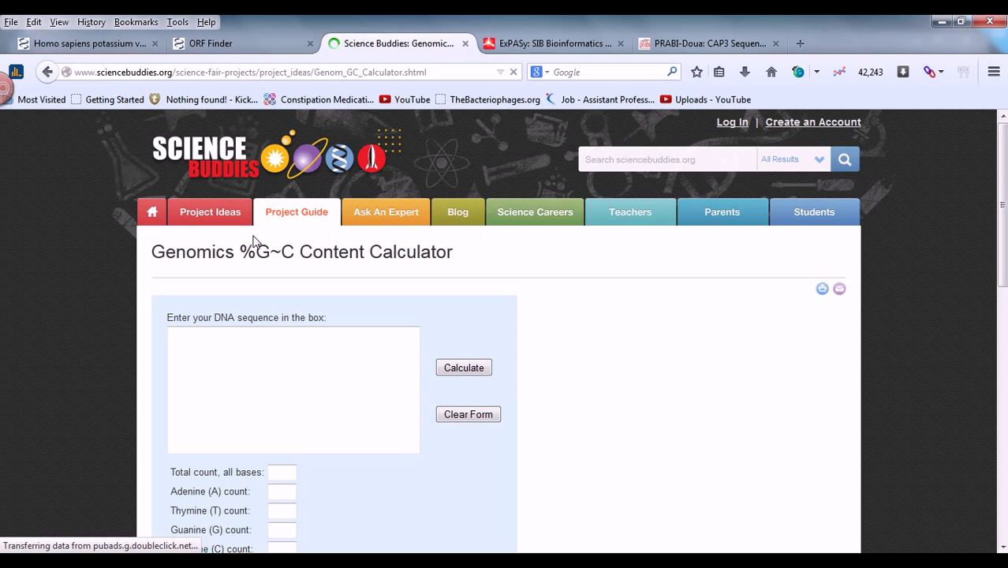
- Paste the sequence into the Science Buddies DNA box and calculate: 2886 bases, 58.2% G~C
{"action": "left_click", "coordinate": [292, 363]}
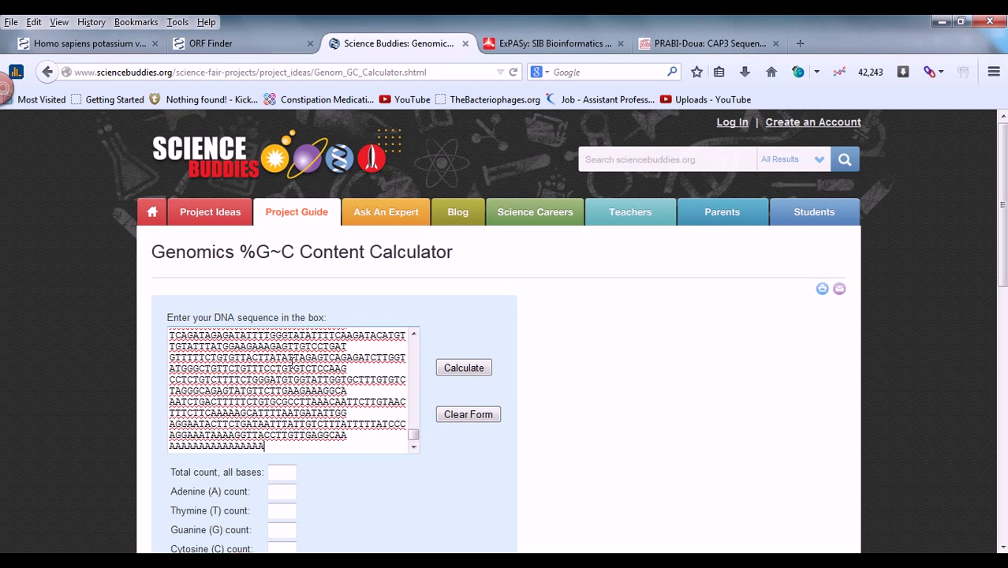
{"action": "key", "text": "ctrl+v"}
{"action": "left_click", "coordinate": [451, 368]}
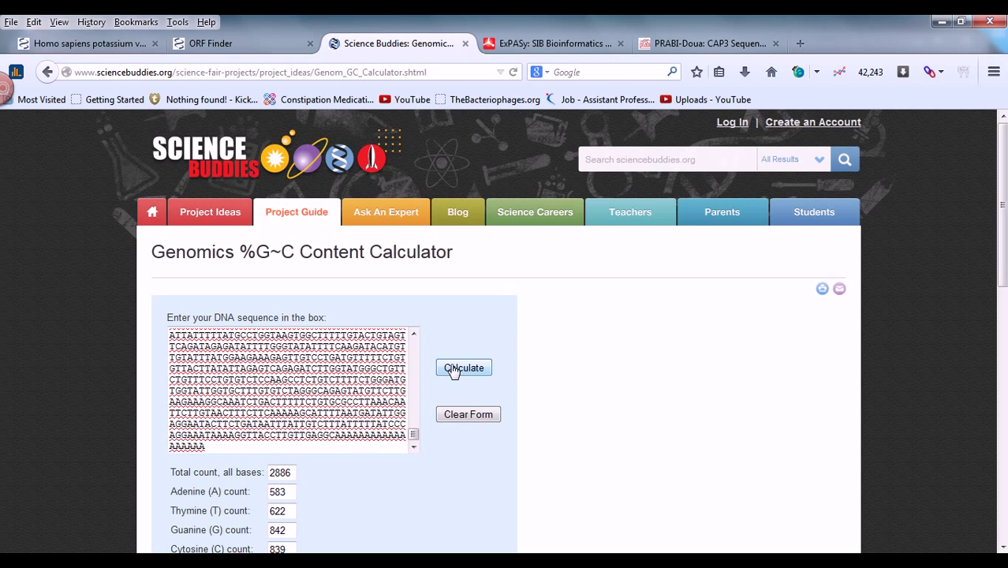
{"action": "scroll", "coordinate": [563, 361], "scroll_direction": "down", "scroll_amount": 5}
{"action": "scroll", "coordinate": [442, 304], "scroll_direction": "up", "scroll_amount": 2}
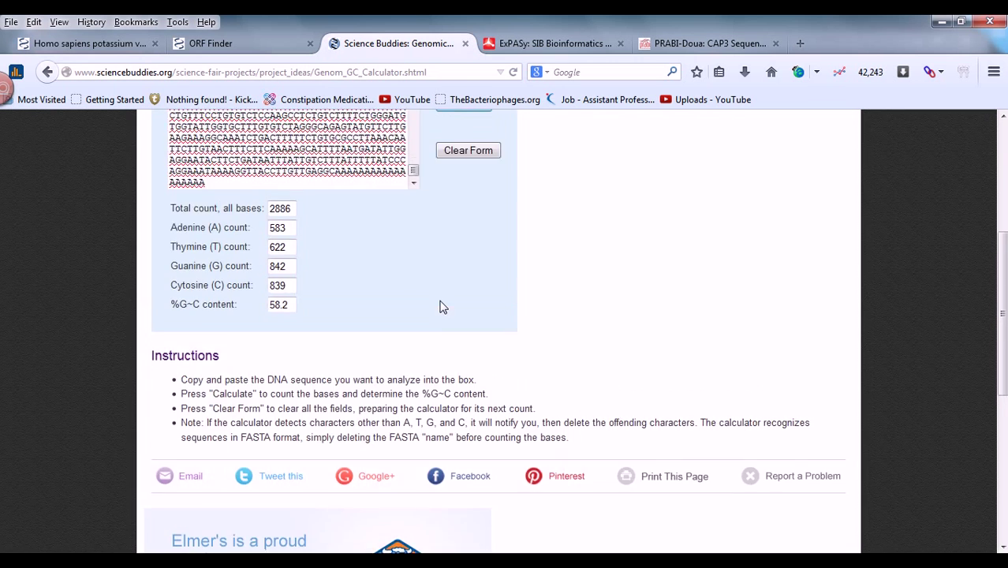
{"action": "scroll", "coordinate": [442, 304], "scroll_direction": "up", "scroll_amount": 1}
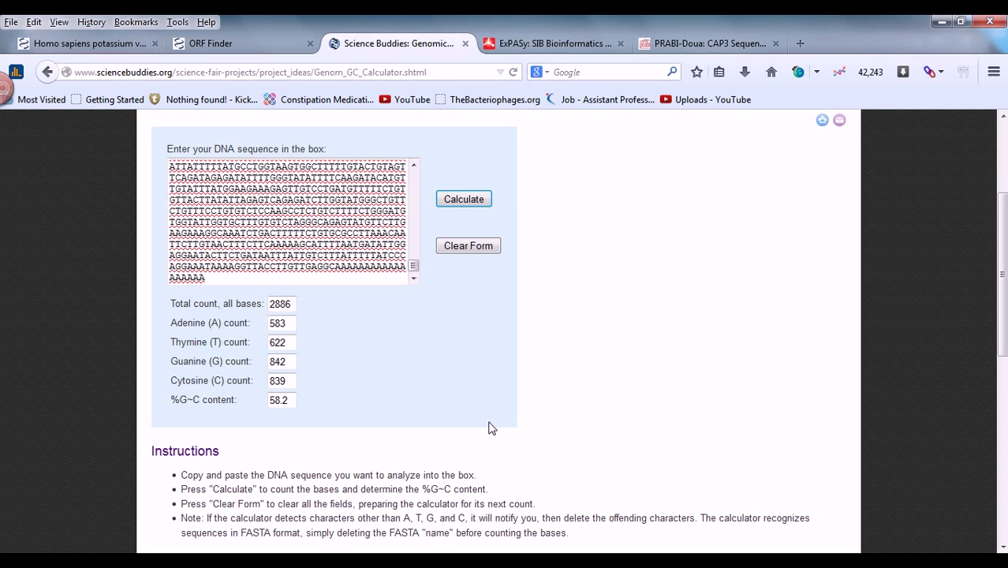
{"action": "scroll", "coordinate": [488, 427], "scroll_direction": "up", "scroll_amount": 2}
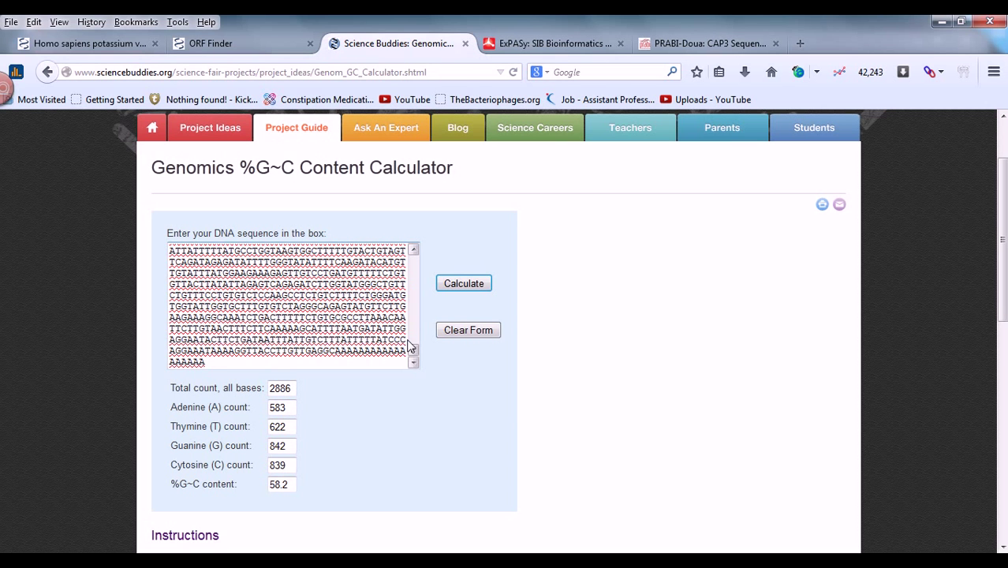
{"action": "scroll", "coordinate": [410, 347], "scroll_direction": "up", "scroll_amount": 2}
{"action": "scroll", "coordinate": [409, 347], "scroll_direction": "up", "scroll_amount": 2}
{"action": "scroll", "coordinate": [570, 429], "scroll_direction": "up", "scroll_amount": 2}
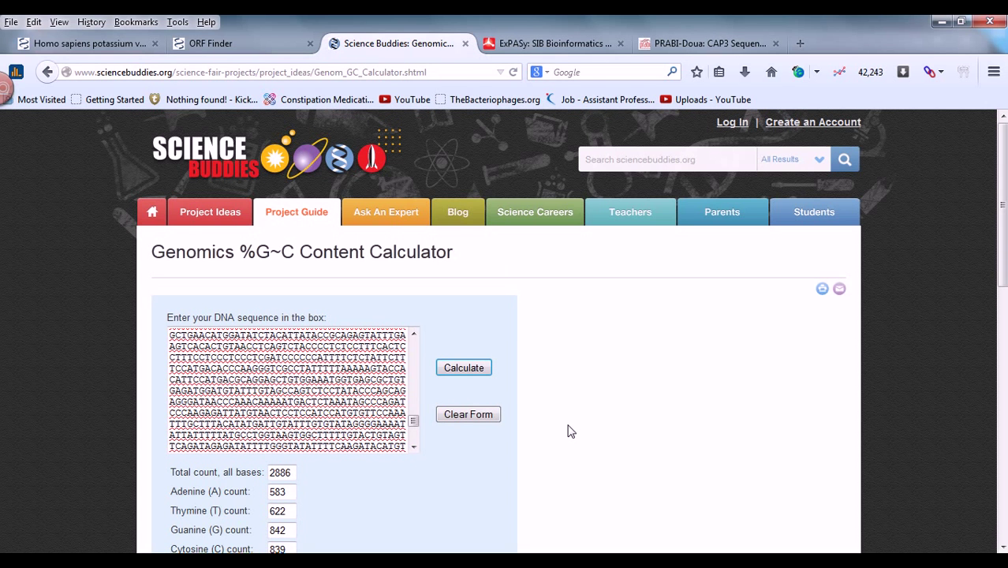